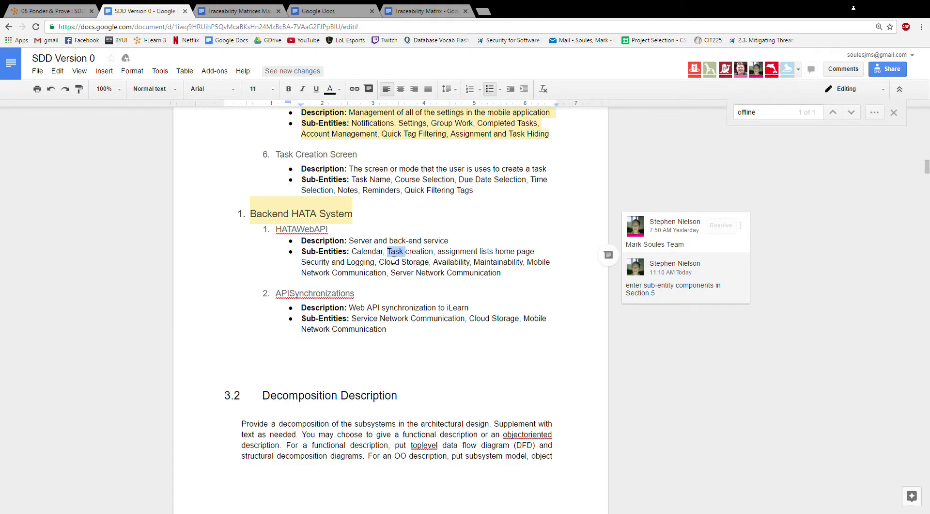
Select the phrase 'Task creation' in the HATAWebAPI sub-entities line.
key(Left)
key(shift+Right)
key(shift+Right)
key(shift+Right)
key(shift+Right)
key(shift+Right)
scroll(333, 297, up, 1)
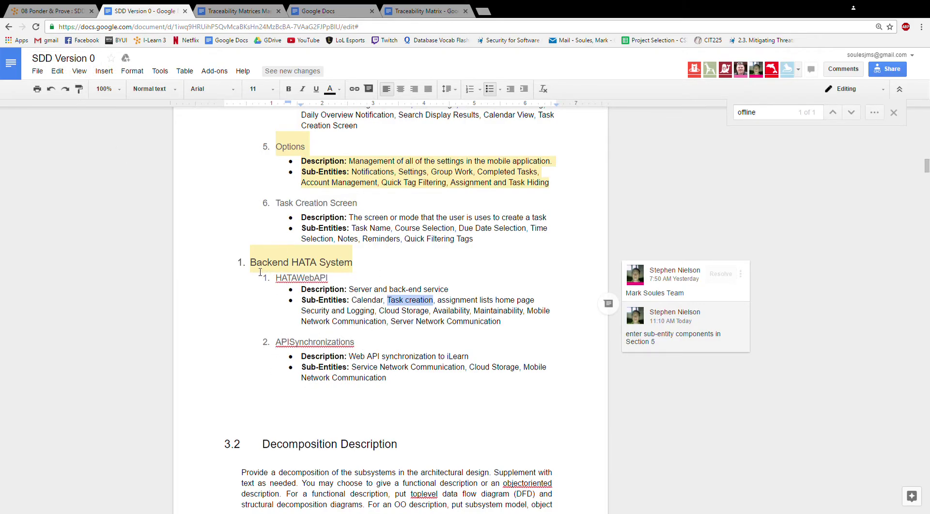
scroll(482, 279, up, 1)
scroll(482, 281, up, 2)
scroll(482, 283, up, 4)
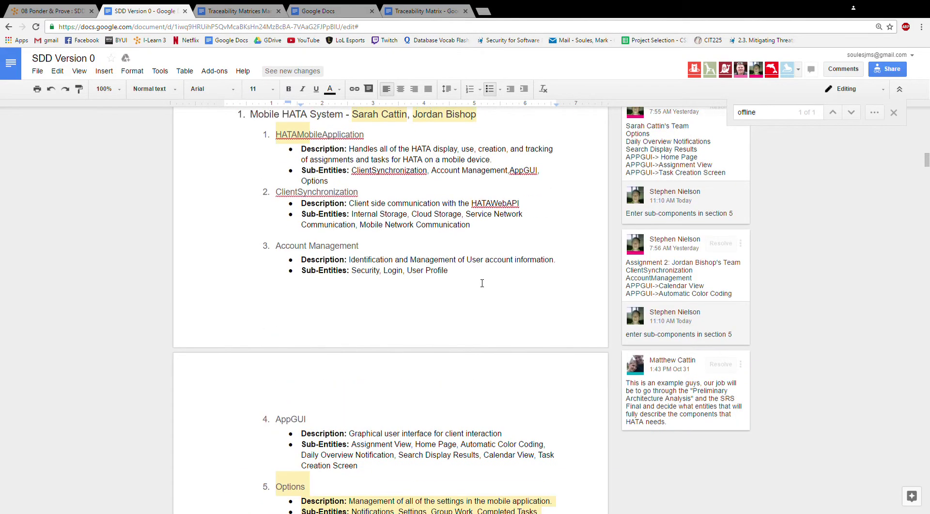
scroll(482, 283, up, 5)
scroll(482, 283, up, 4)
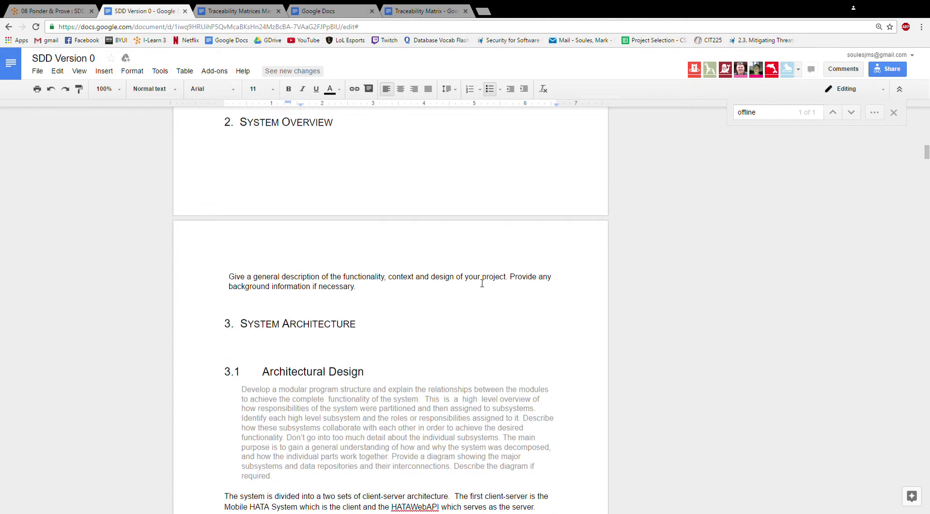
scroll(293, 289, up, 4)
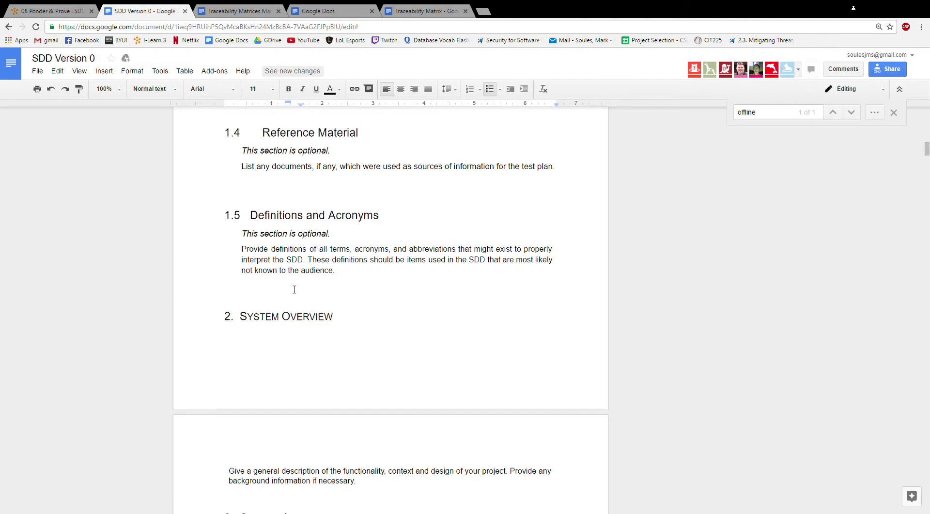
scroll(295, 289, down, 4)
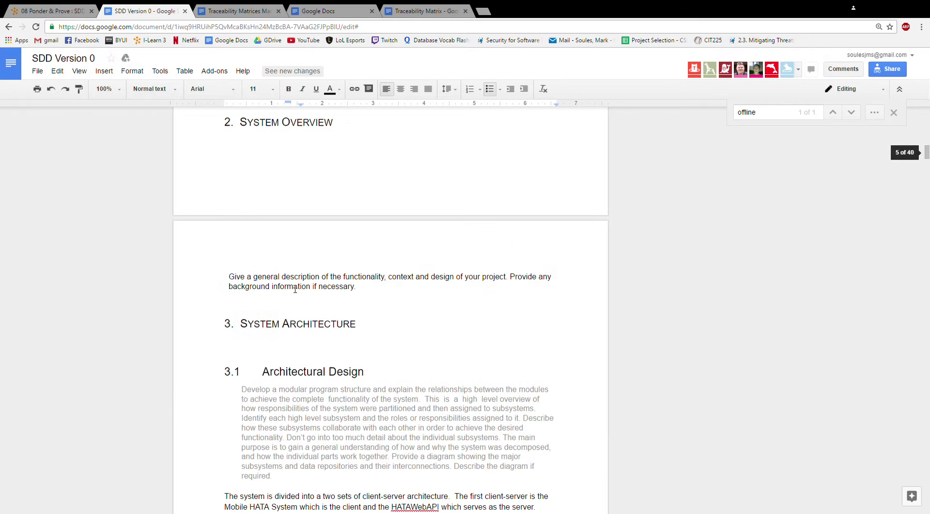
scroll(294, 289, down, 3)
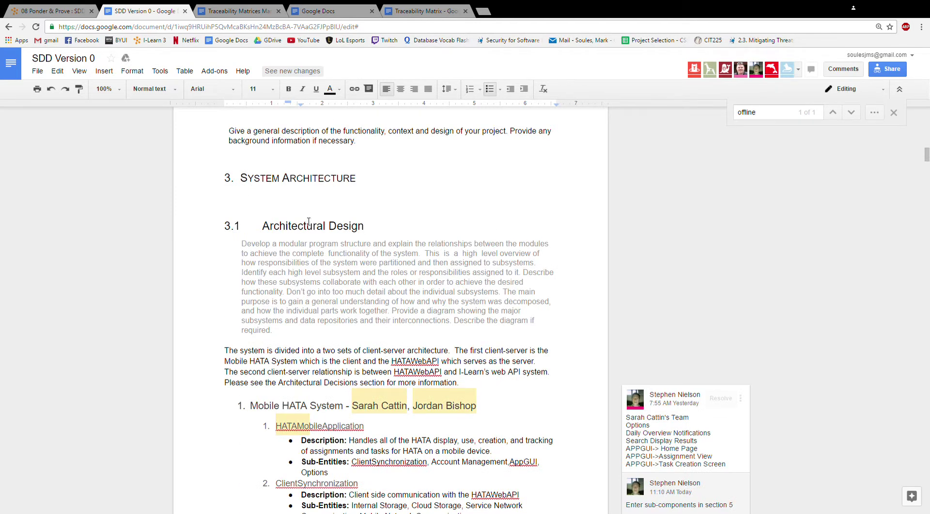
scroll(377, 332, down, 4)
scroll(377, 332, down, 4)
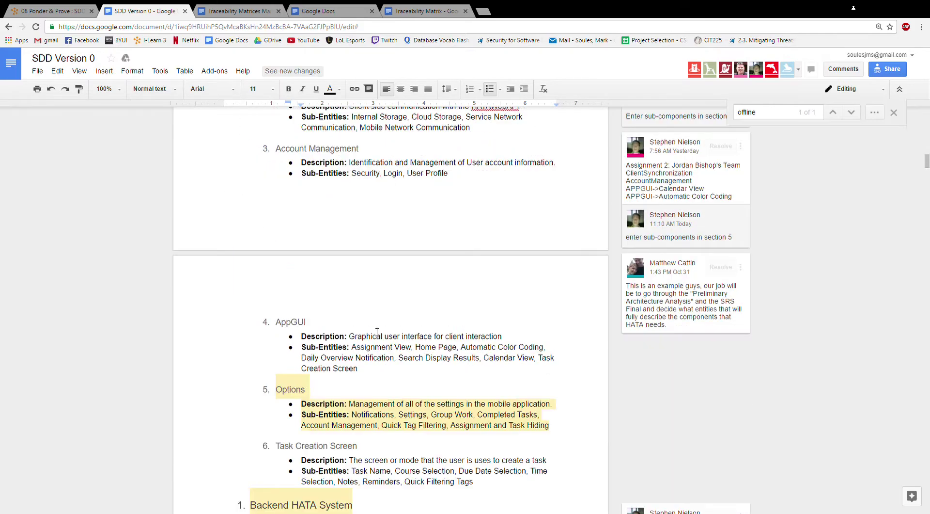
scroll(368, 247, up, 2)
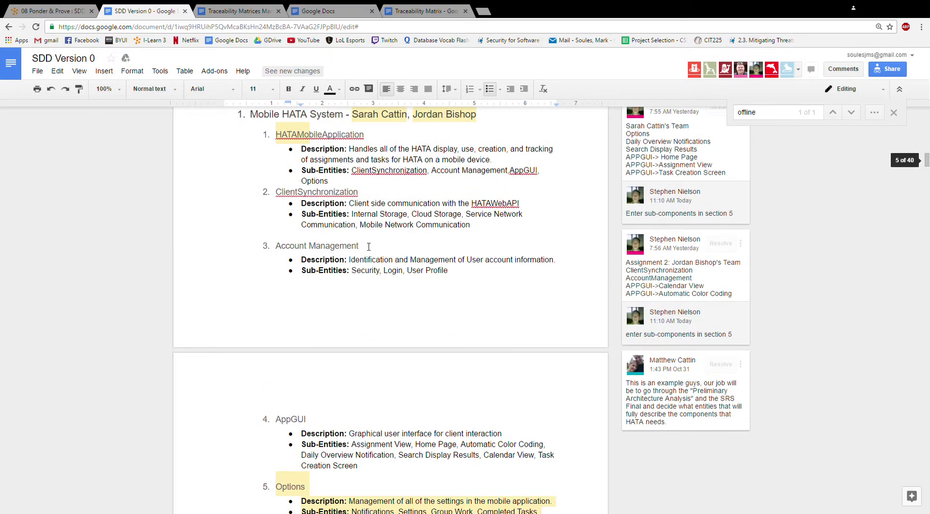
scroll(369, 247, down, 5)
scroll(368, 247, down, 7)
scroll(369, 246, up, 3)
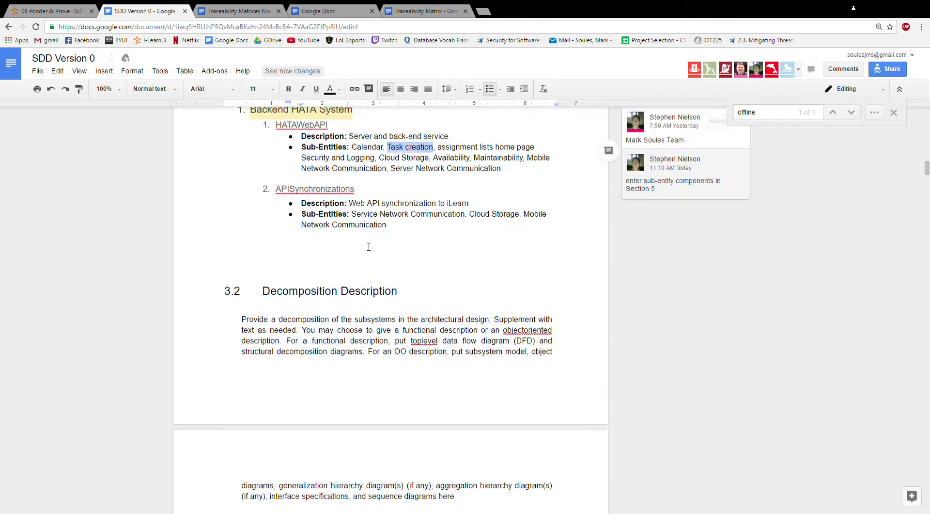
scroll(369, 247, up, 1)
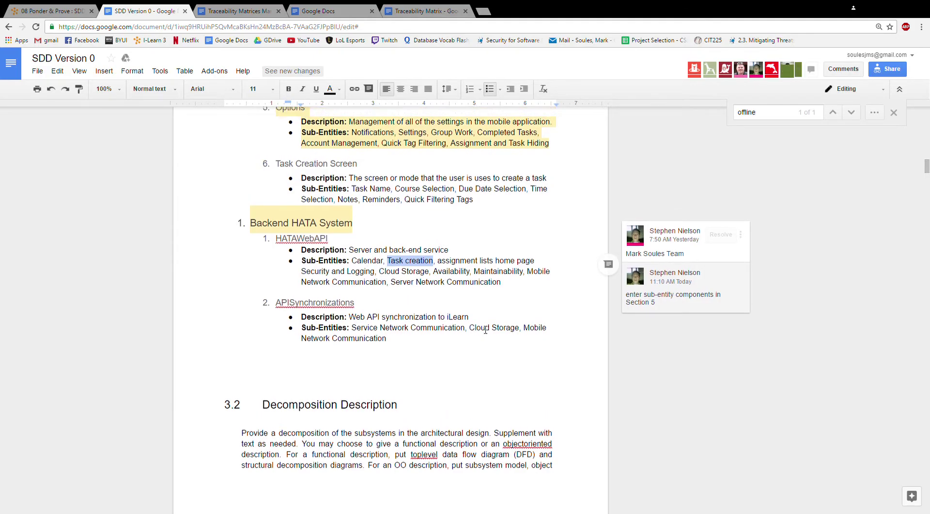
scroll(502, 314, up, 1)
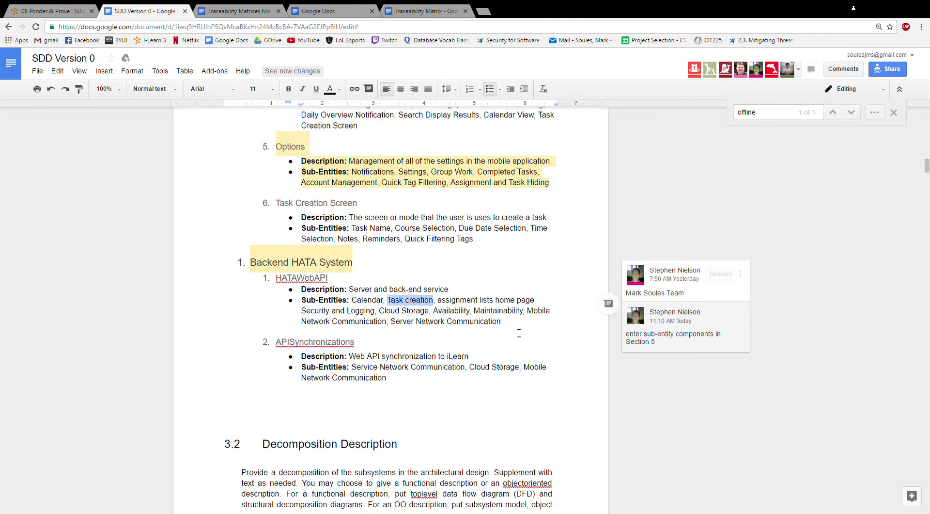
click(519, 333)
Add a 'Task Creation' bullet under HATAWebAPI with the indented sub-bullet 'A user will edit offline etc.'.
key(Return)
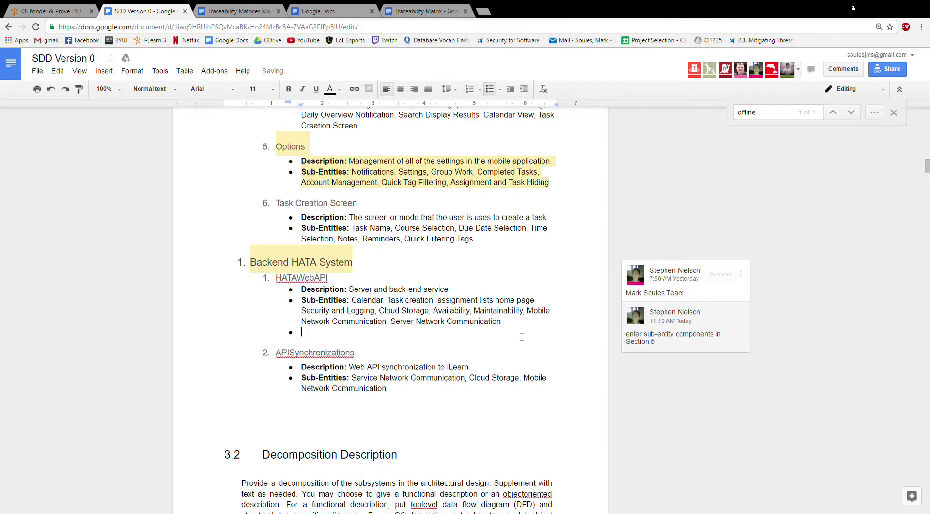
text(Task )
text(Create)
text(ion)
key(Return)
key(Tab)
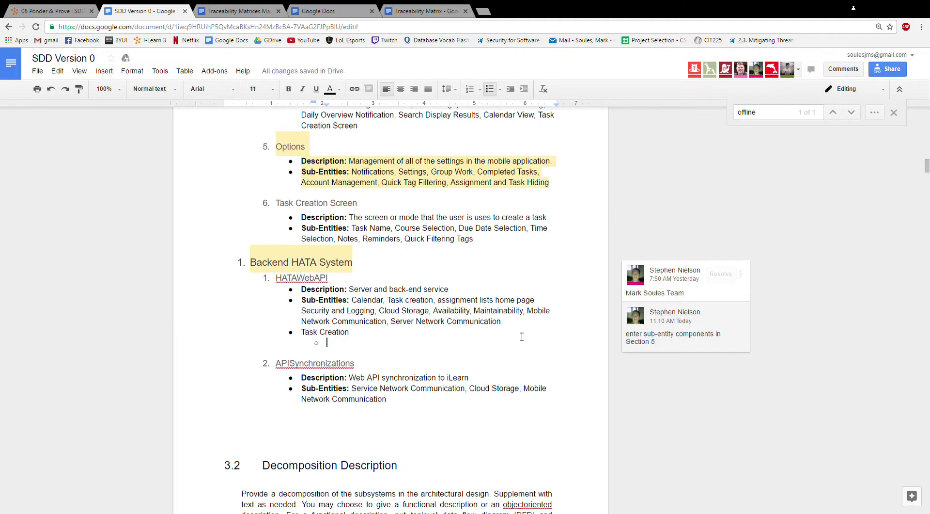
text(A user w)
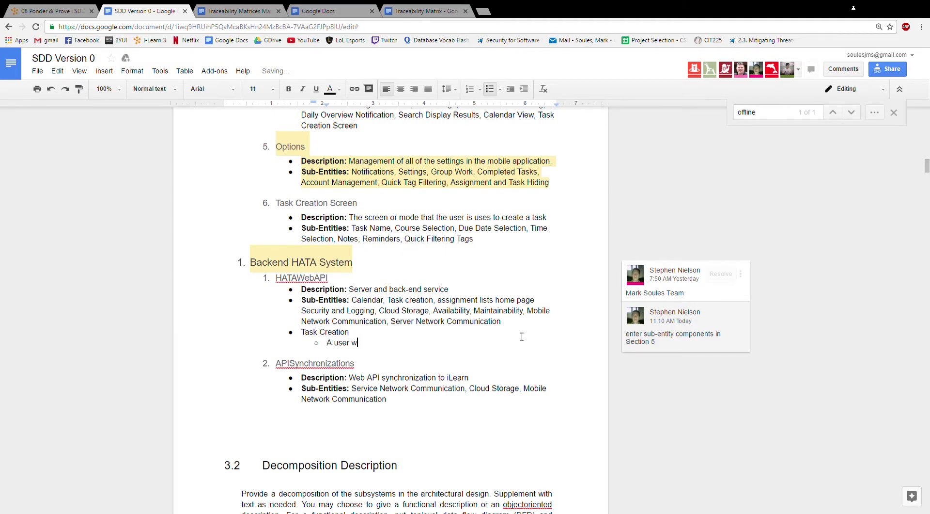
text(ill)
text( edit )
text(offline )
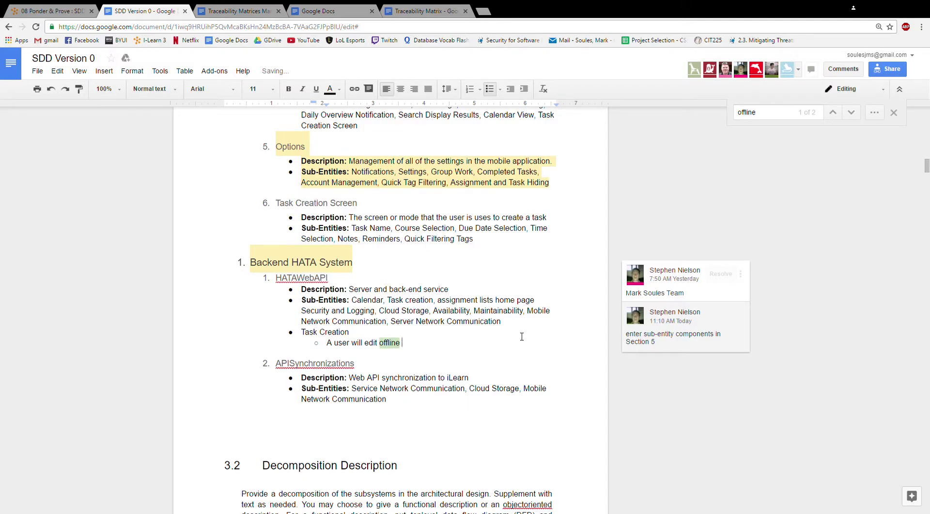
text(etc.)
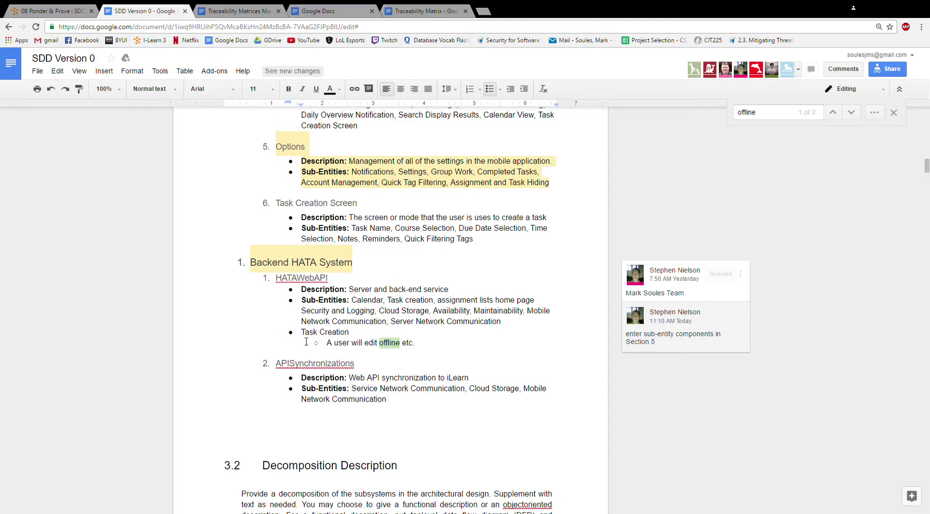
Review the new Task Creation bullet text, then scroll down to Section 4, Data Design.
click(436, 352)
drag(341, 343, 361, 338)
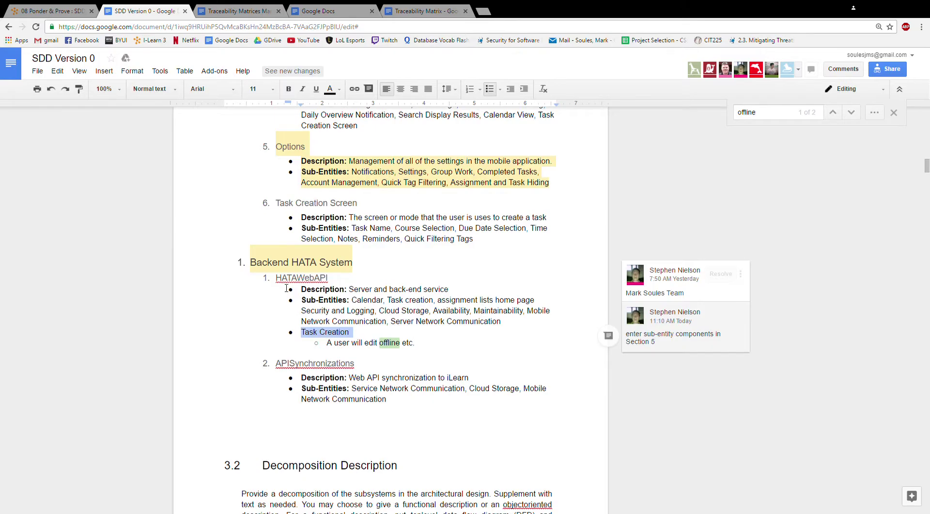
click(368, 339)
scroll(369, 339, down, 1)
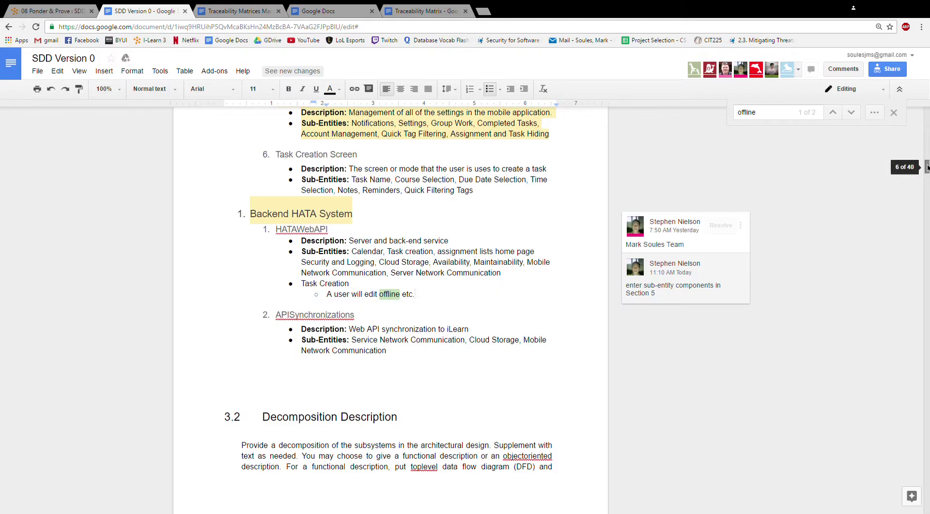
drag(927, 167, 926, 192)
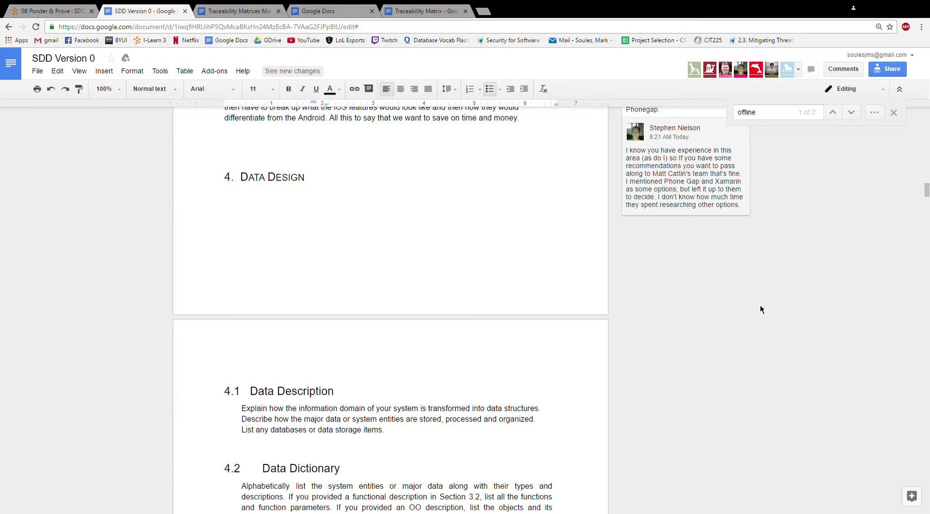
Jump to the second 'offline' match, in the traceability matrix's Task Creation requirement.
key(Return)
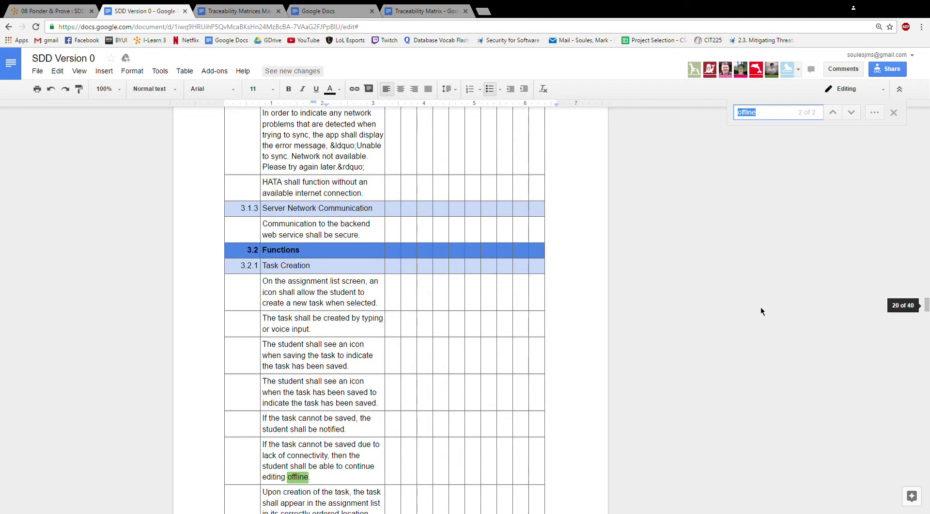
scroll(361, 432, down, 2)
scroll(354, 428, down, 1)
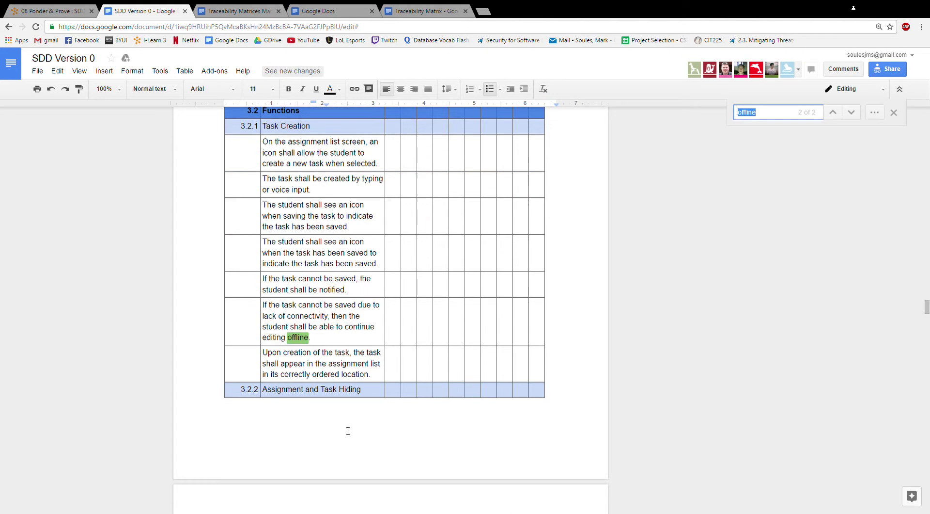
scroll(351, 425, up, 1)
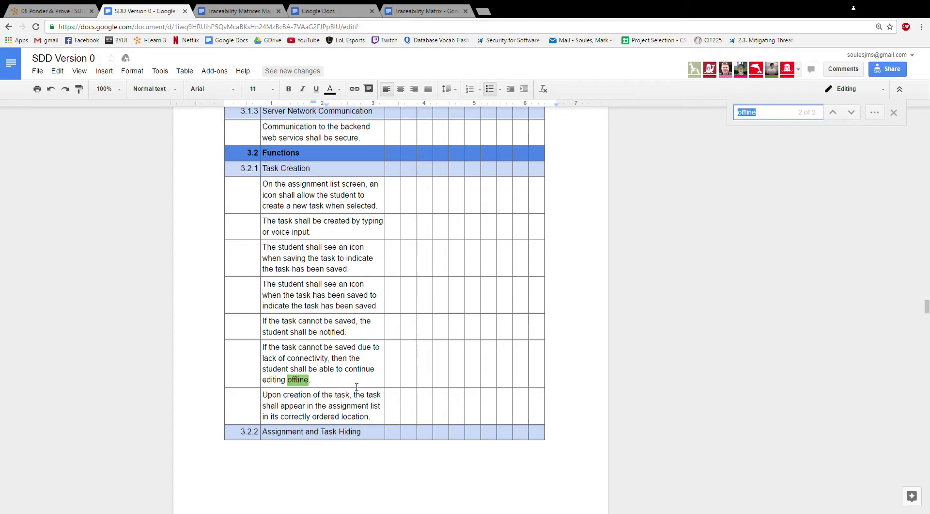
click(321, 389)
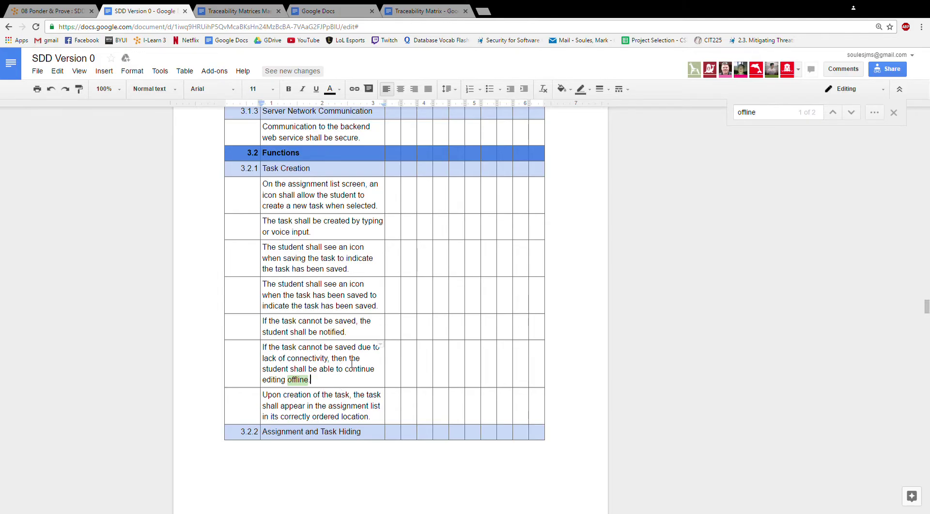
Label the Task Creation matrix row 3.1.1 and mark the offline-editing requirement with an x.
click(398, 172)
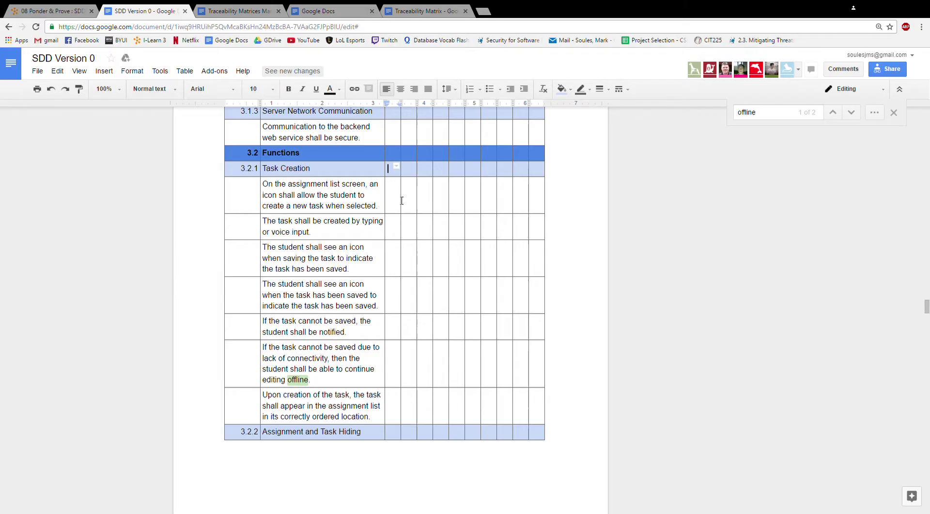
text(3.1)
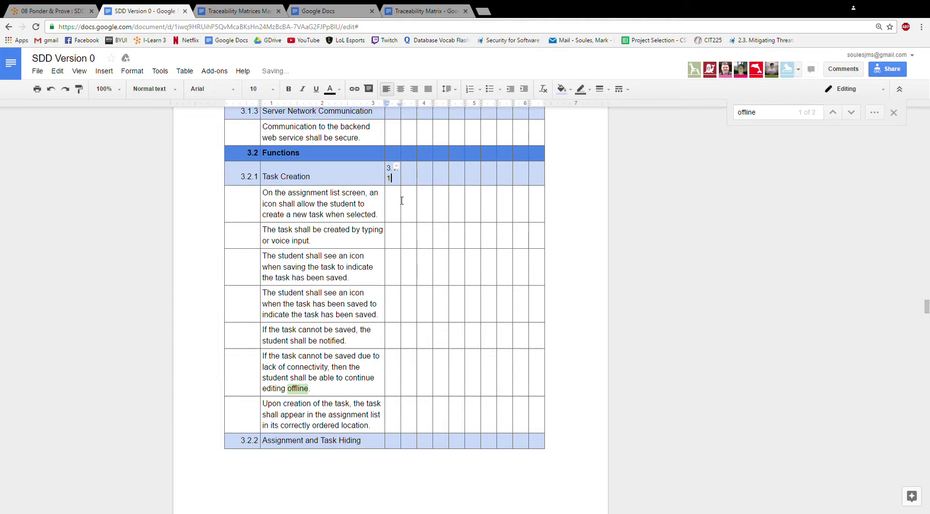
click(402, 367)
text(x)
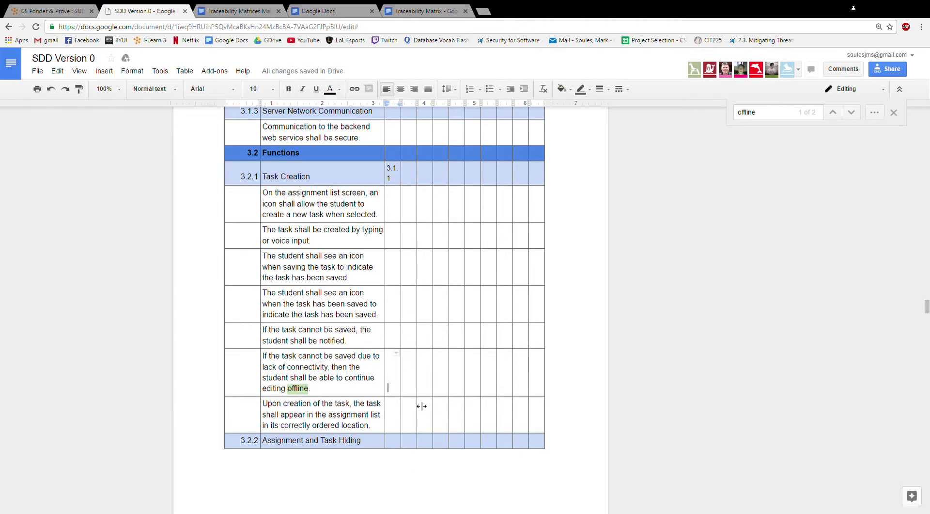
click(636, 335)
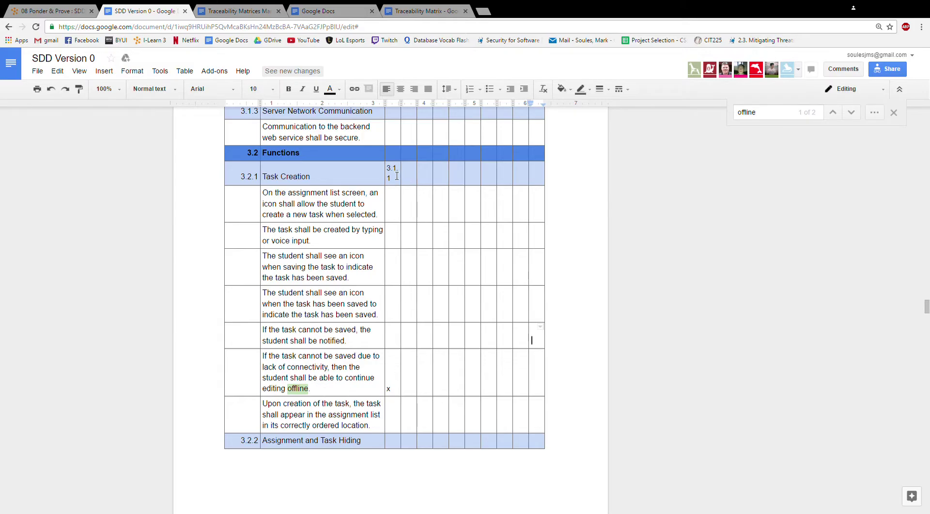
Check the 3.1.1 entry, then scroll back up to the Backend HATA System entities.
drag(395, 175, 401, 184)
click(400, 185)
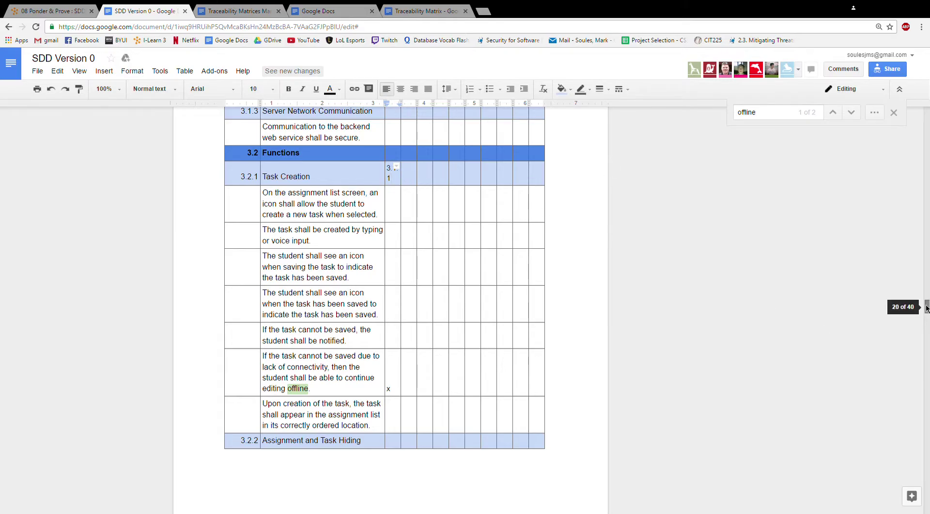
drag(926, 306, 927, 164)
scroll(456, 410, up, 1)
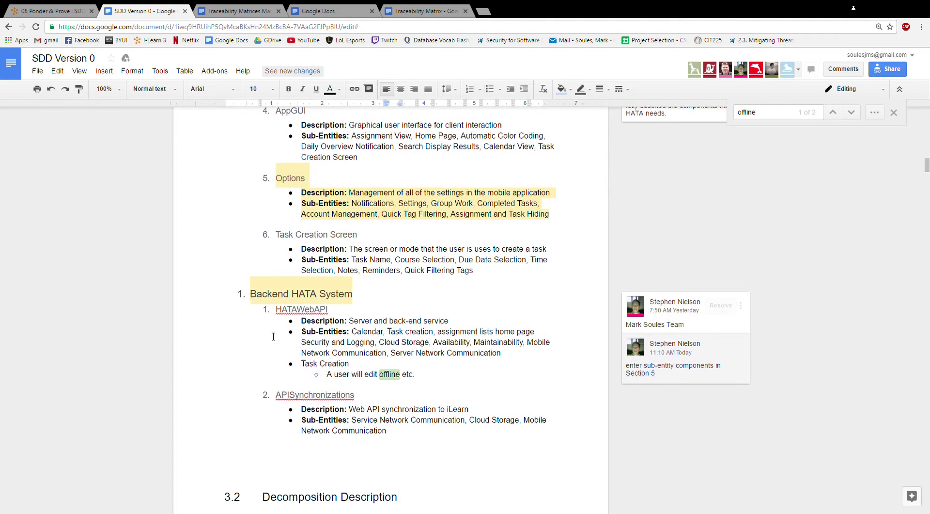
click(303, 364)
mouse_move(345, 363)
mouse_down()
mouse_move(348, 353)
mouse_move(429, 382)
mouse_up()
triple_click(340, 364)
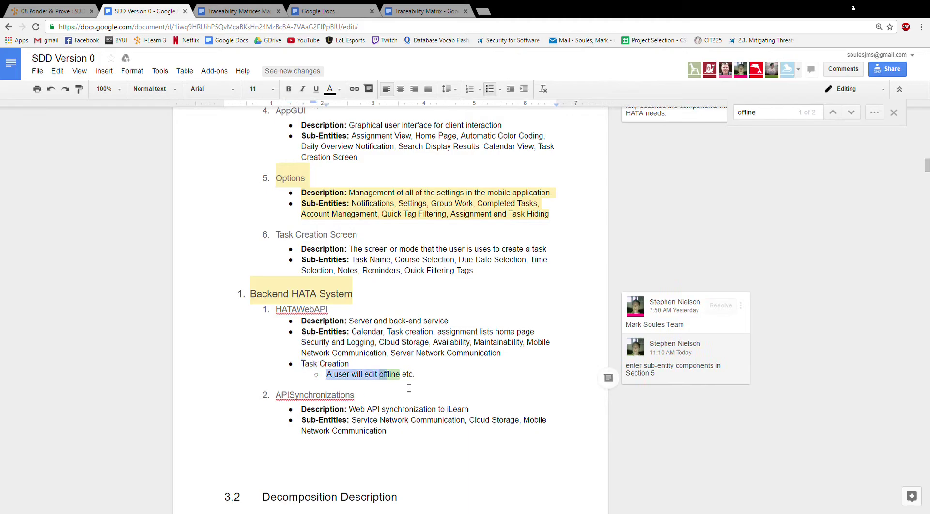
click(435, 381)
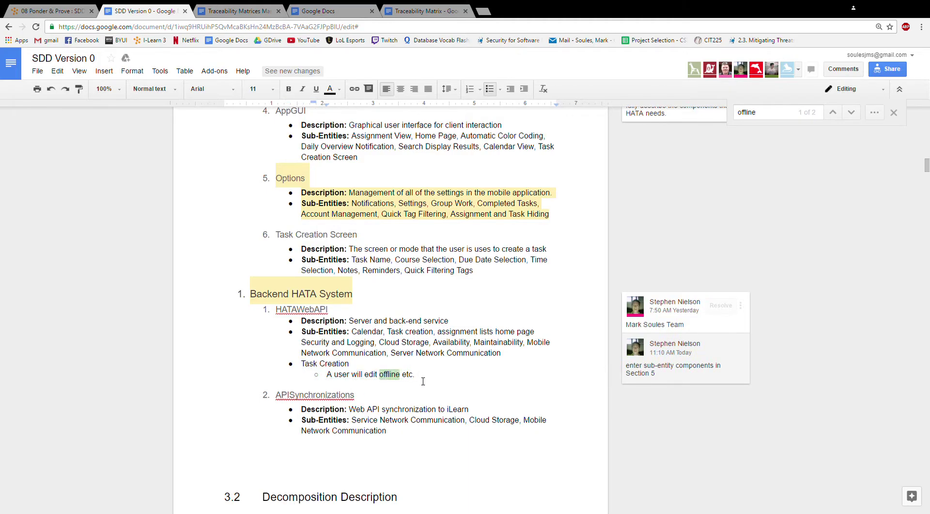
drag(435, 382, 332, 384)
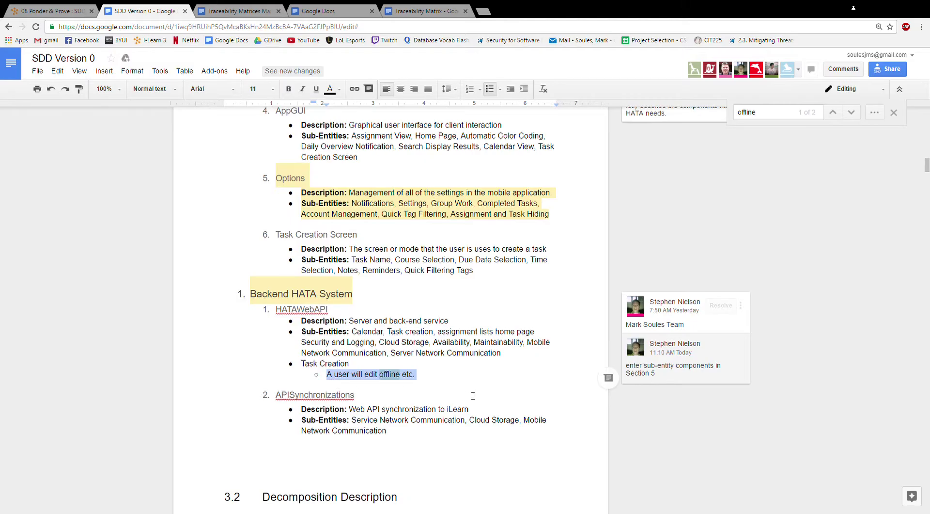
click(450, 383)
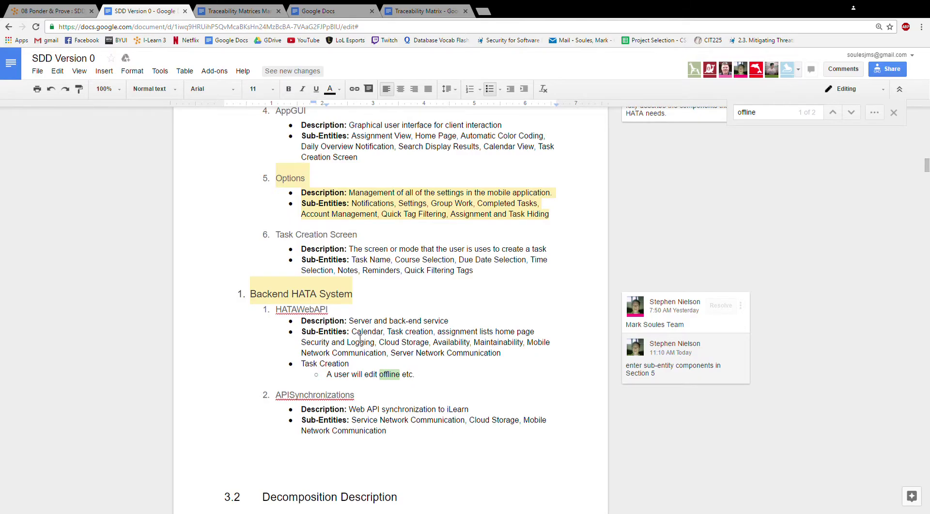
mouse_move(351, 335)
mouse_down()
mouse_move(501, 337)
mouse_move(446, 338)
mouse_up()
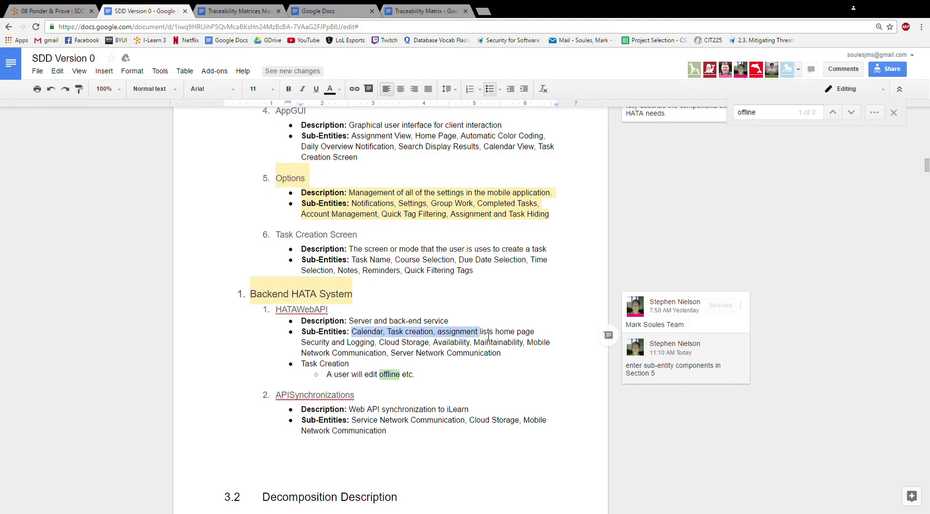
drag(445, 338, 503, 338)
drag(302, 343, 382, 349)
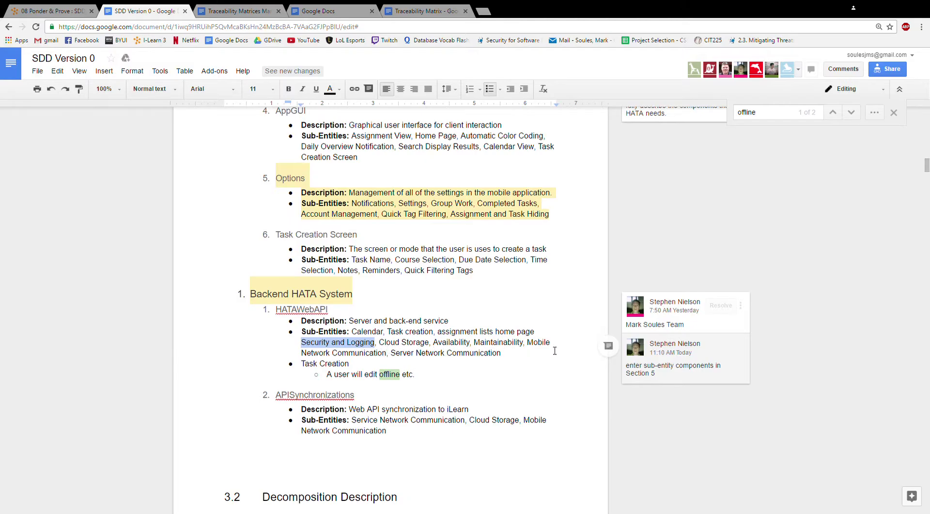
click(465, 367)
click(447, 378)
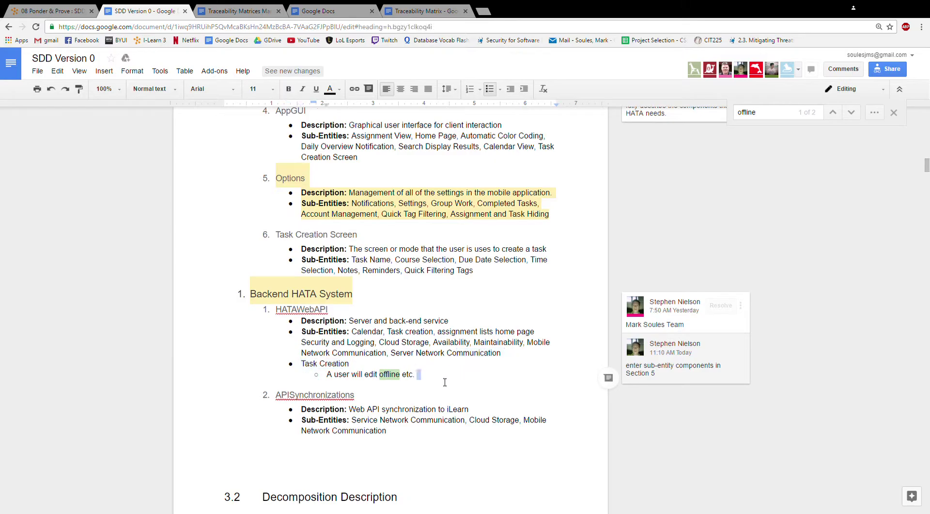
click(447, 377)
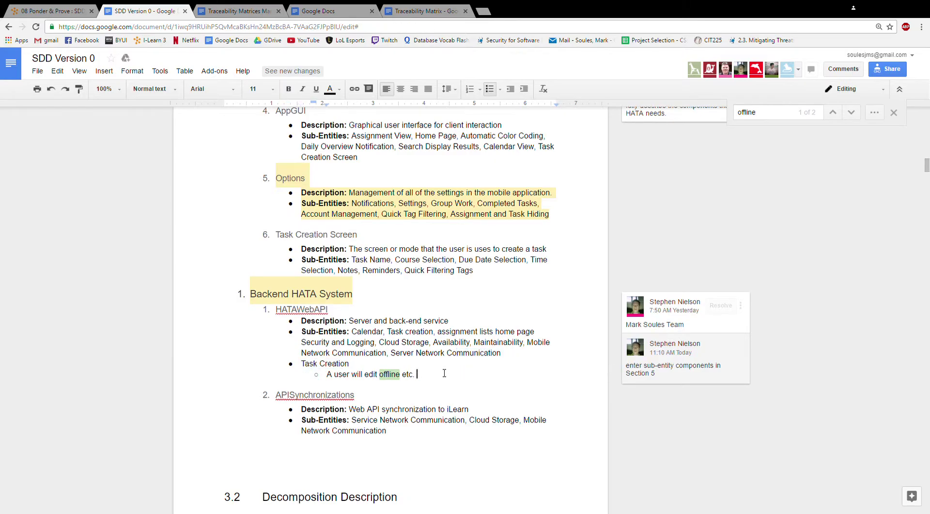
key(Up)
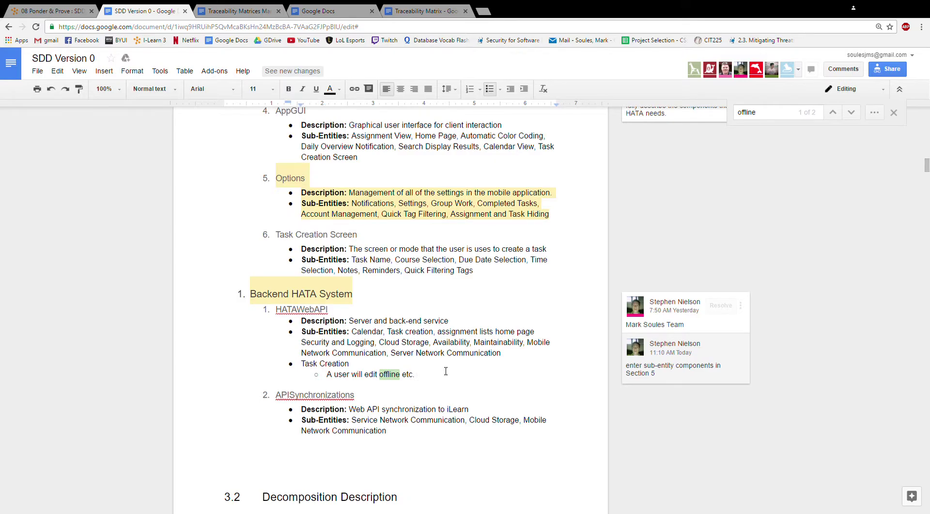